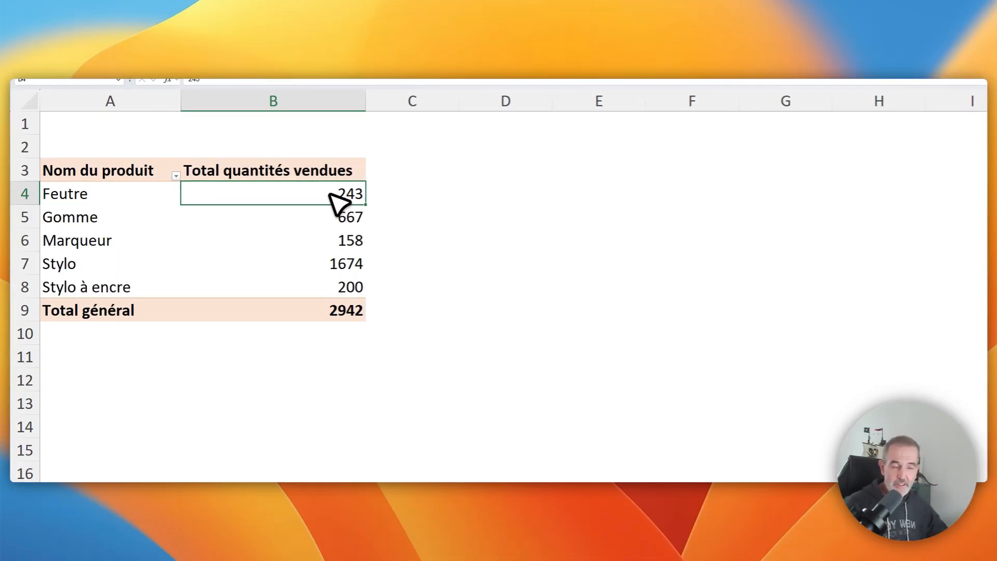
# Open the Power Pivot data model, examine the Lieu values per client in tbl_clients, and return to the Excel pivot table
pyautogui.moveTo(331, 195)
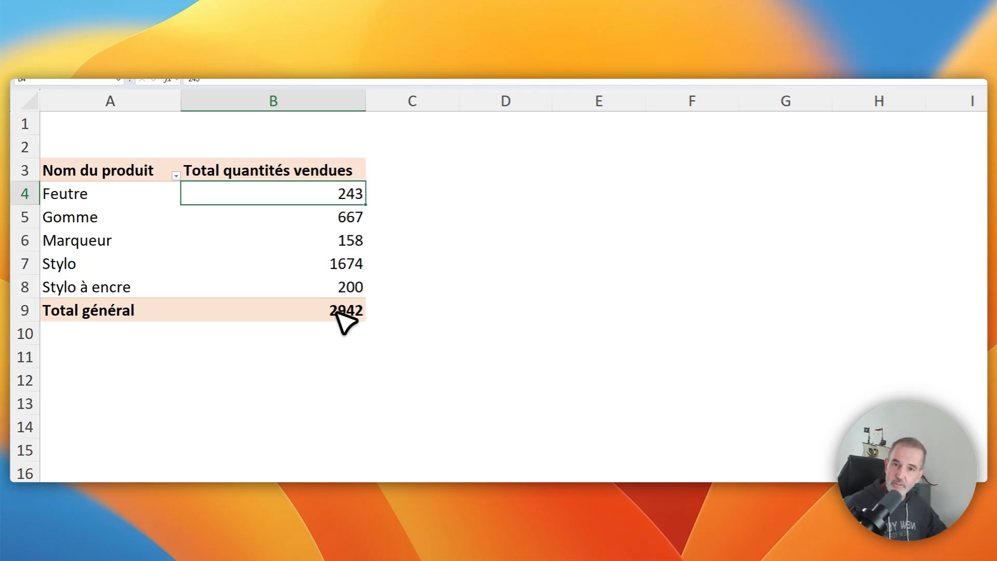
pyautogui.moveTo(303, 310)
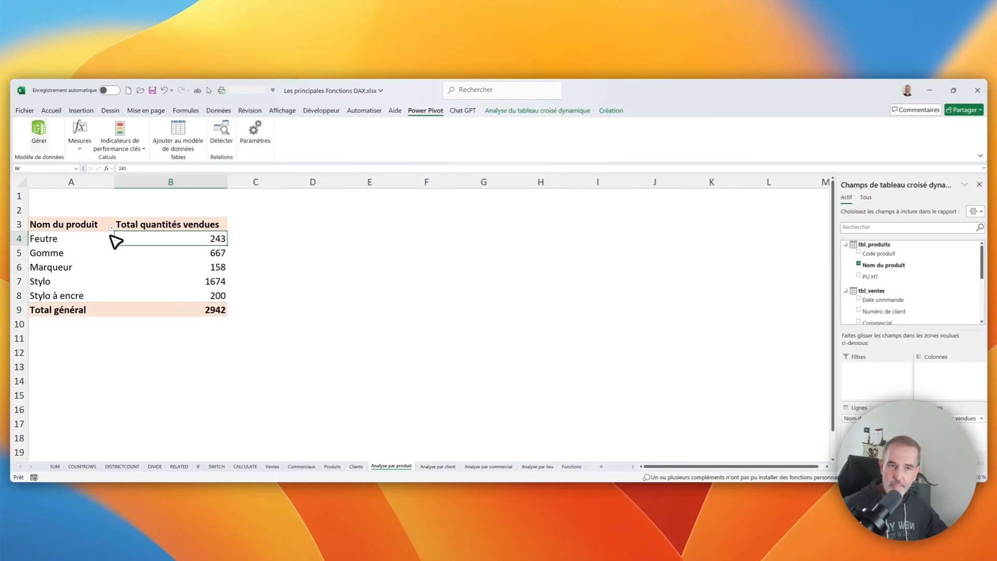
pyautogui.click(39, 133)
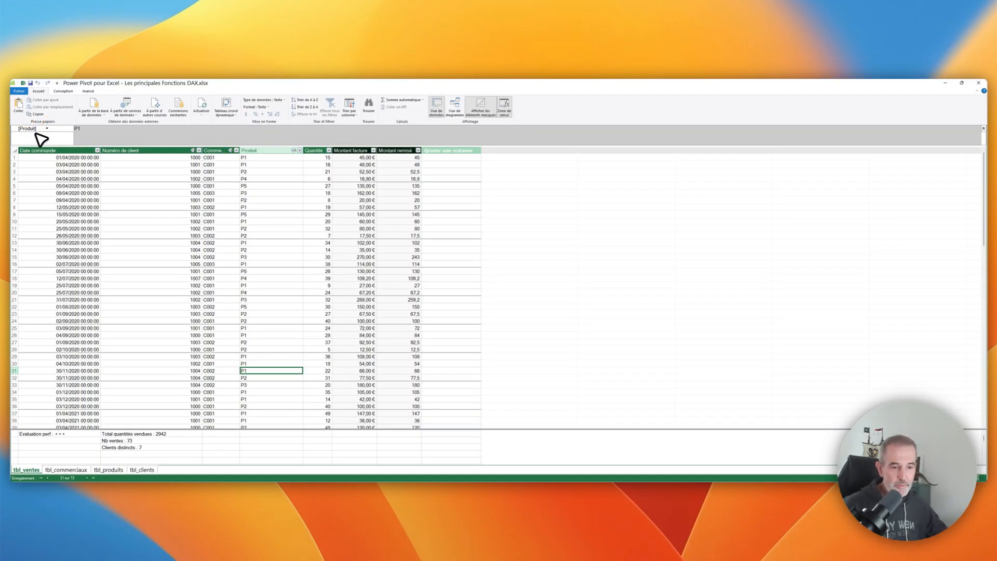
pyautogui.click(146, 470)
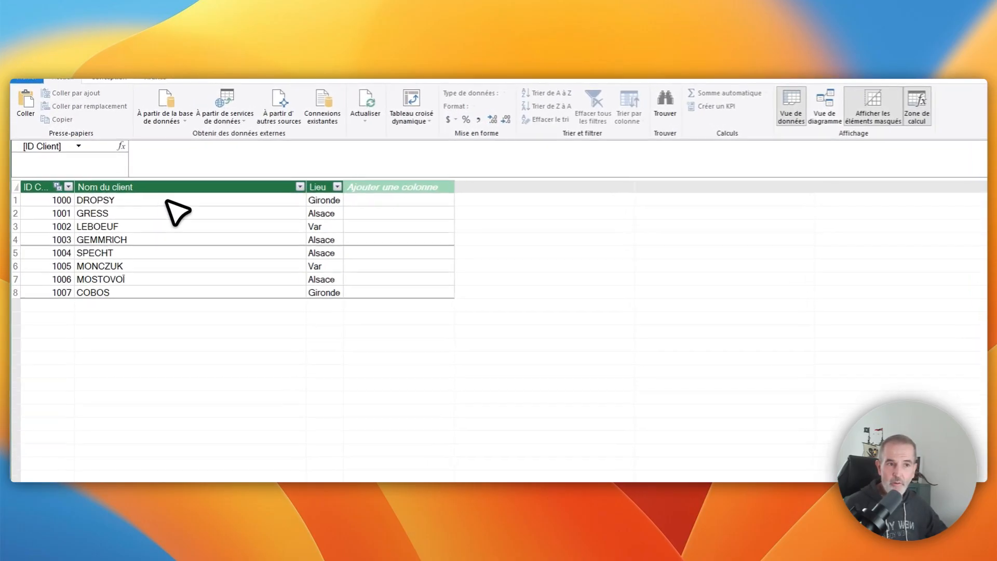
pyautogui.click(221, 199)
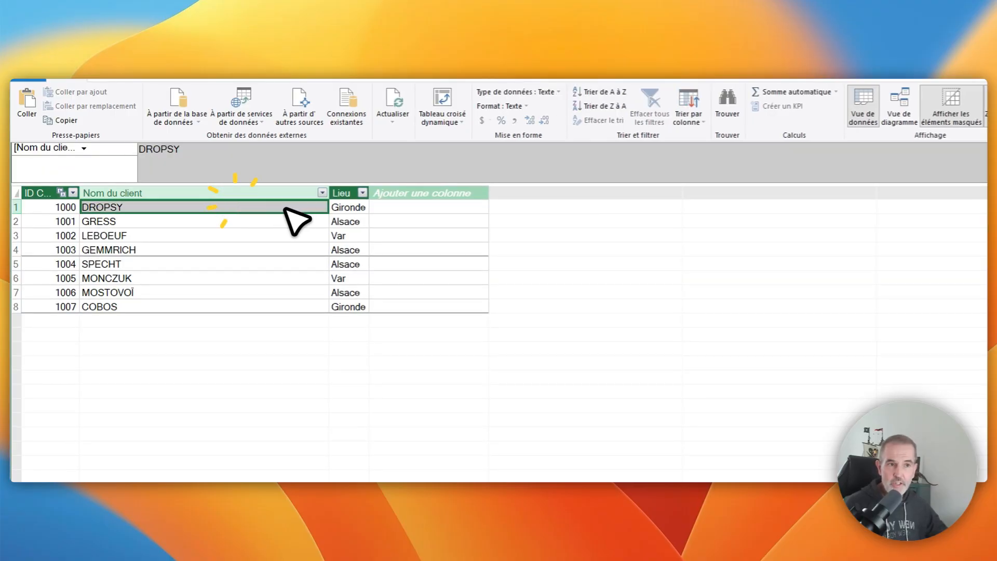
pyautogui.click(342, 207)
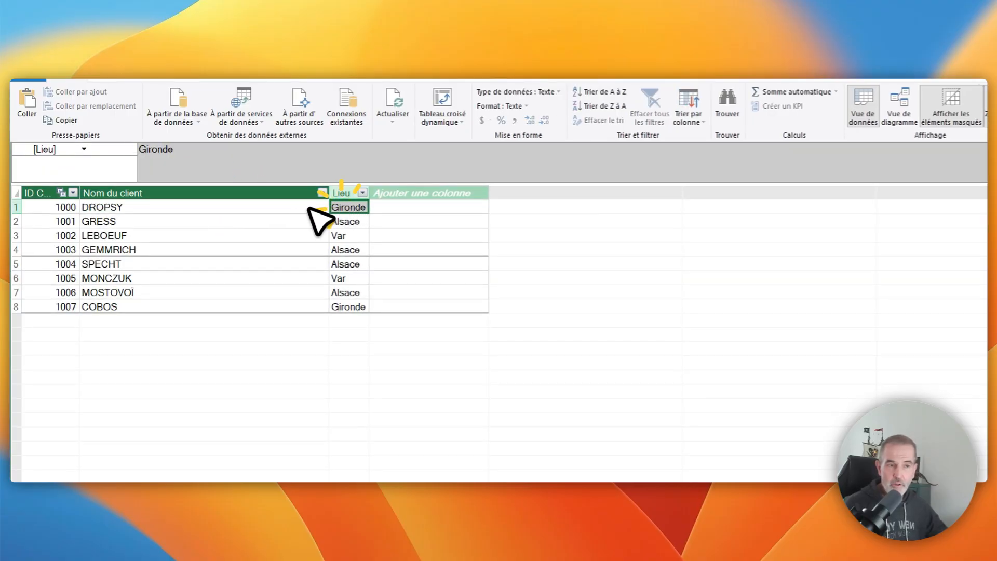
pyautogui.click(257, 221)
pyautogui.click(345, 222)
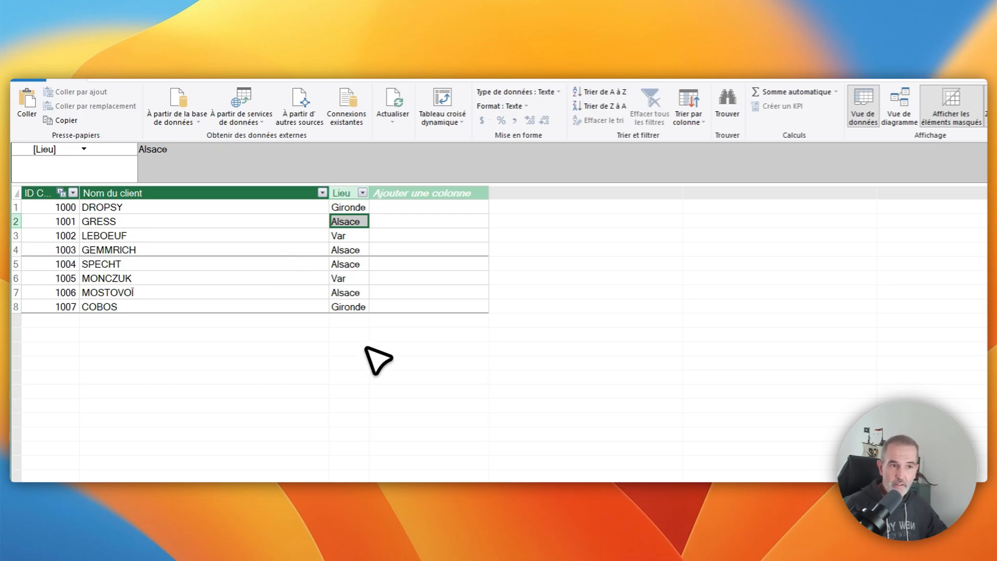
pyautogui.click(347, 307)
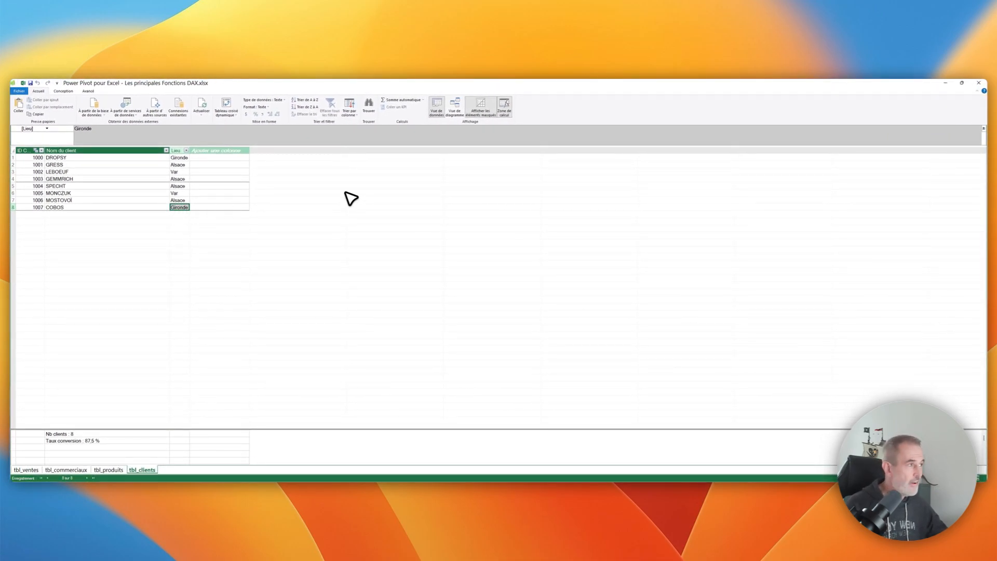
pyautogui.click(949, 84)
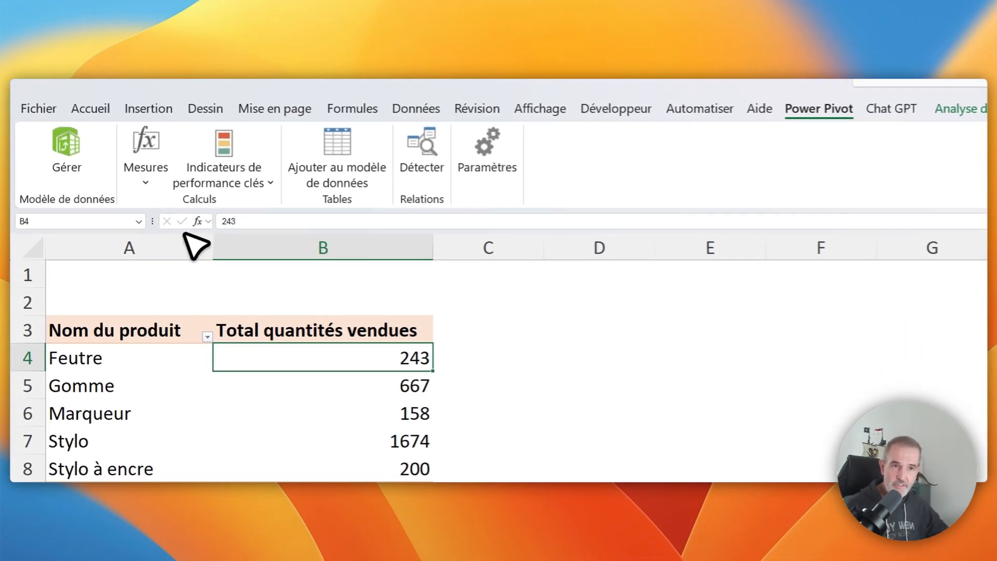
# Start a new measure in the tbl_ventes table and name it Quantités Alsace
pyautogui.click(148, 168)
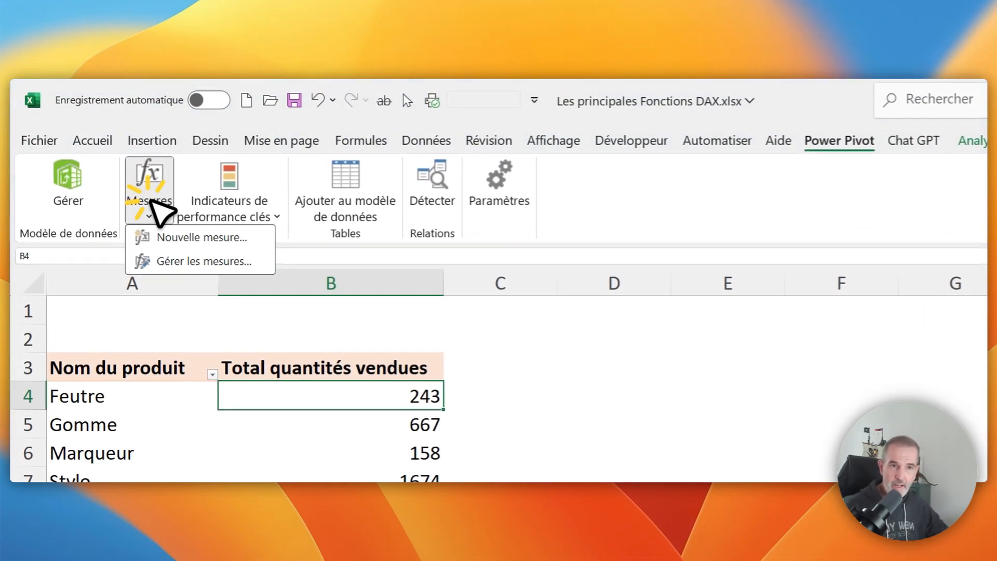
pyautogui.click(156, 240)
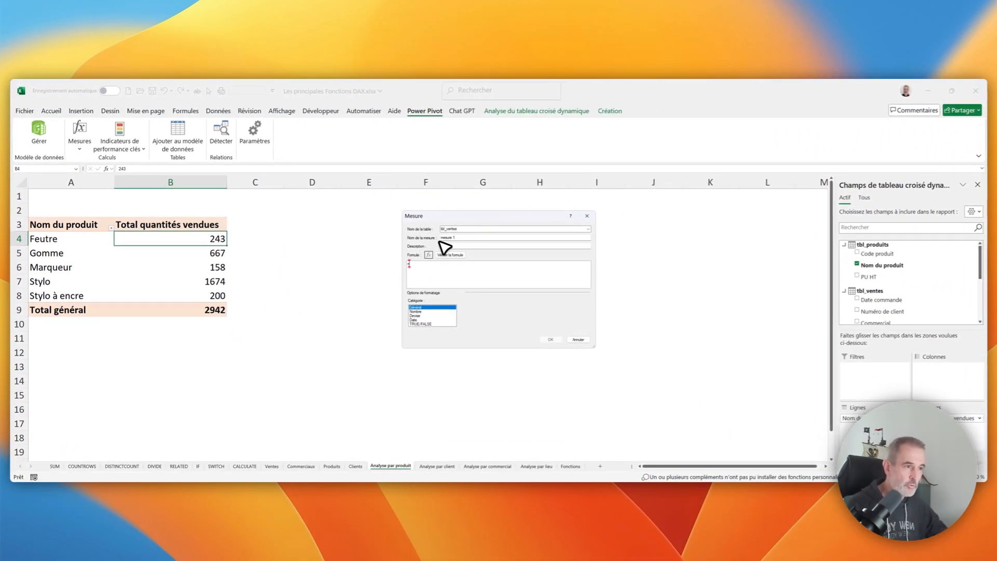
pyautogui.moveTo(439, 238); pyautogui.dragTo(470, 238)
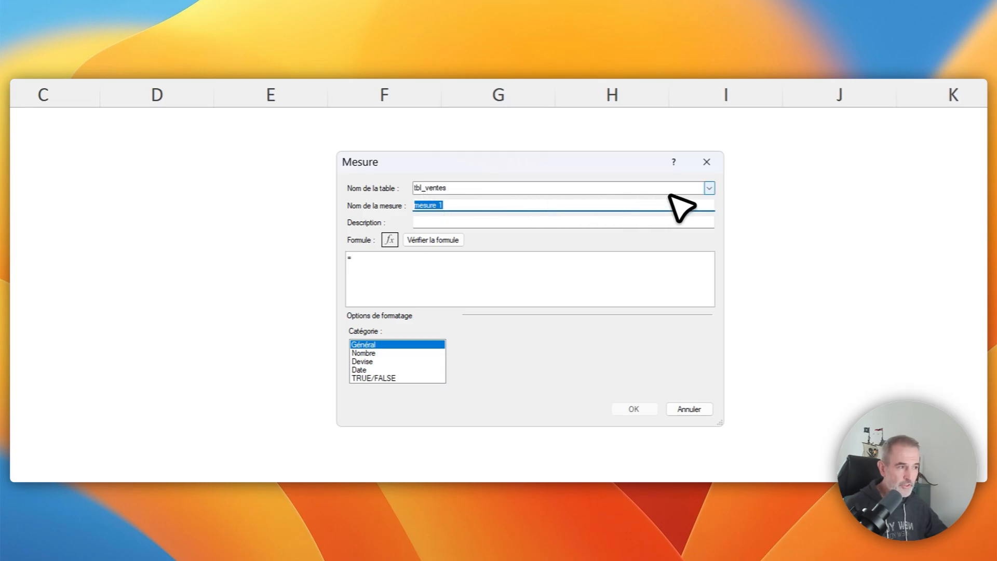
pyautogui.click(709, 188)
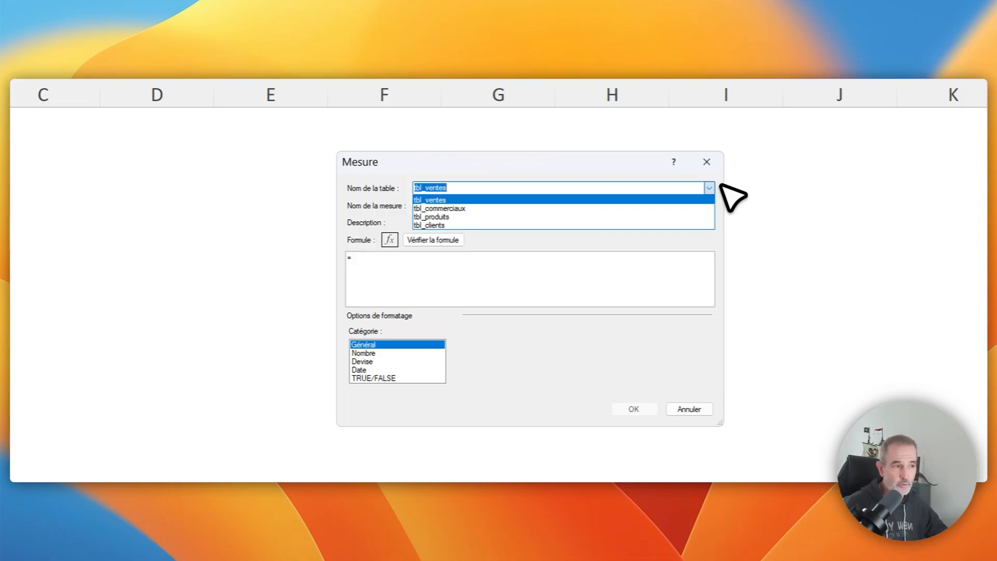
pyautogui.click(602, 201)
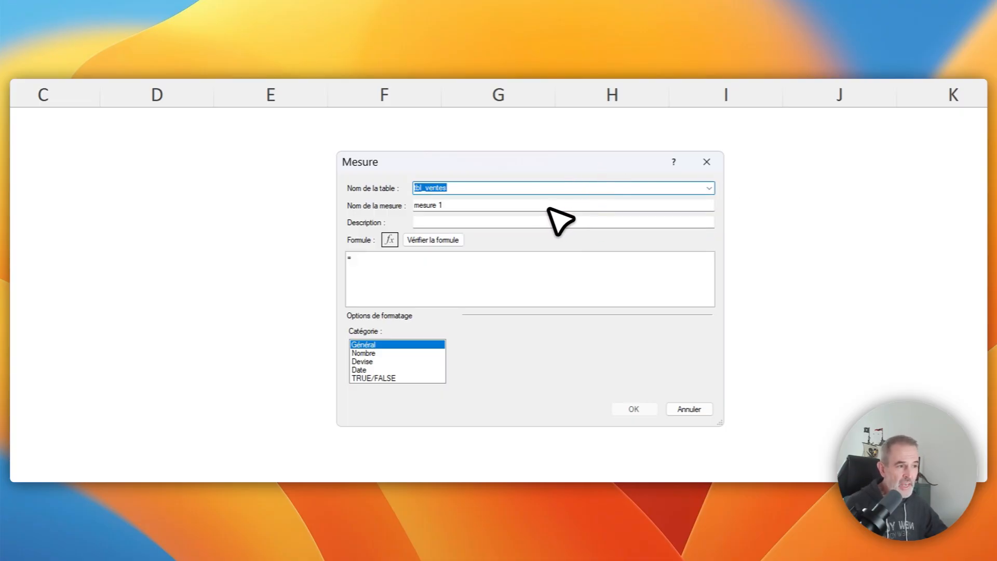
pyautogui.click(542, 207)
pyautogui.write('Qu')
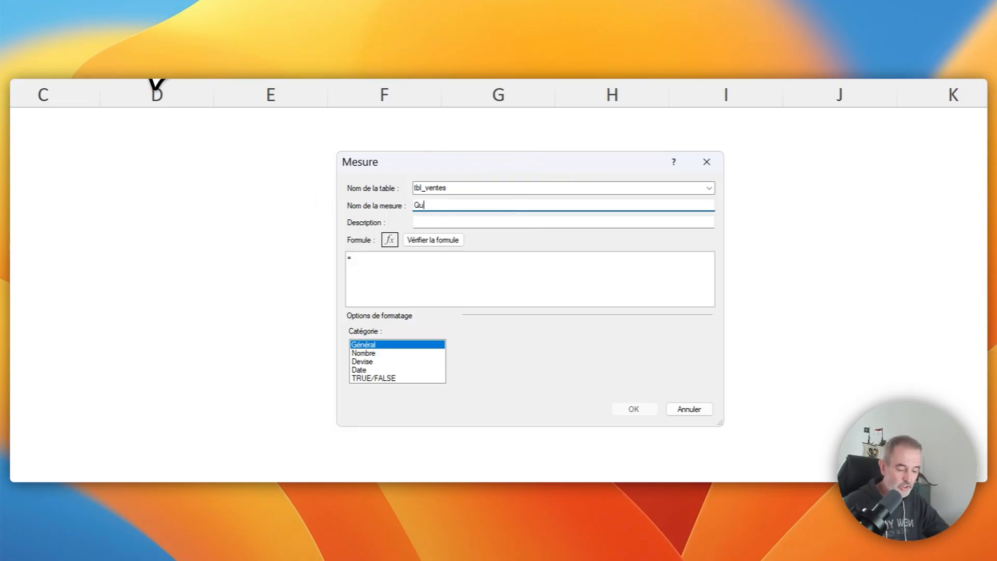
pyautogui.write('antités Alsace')
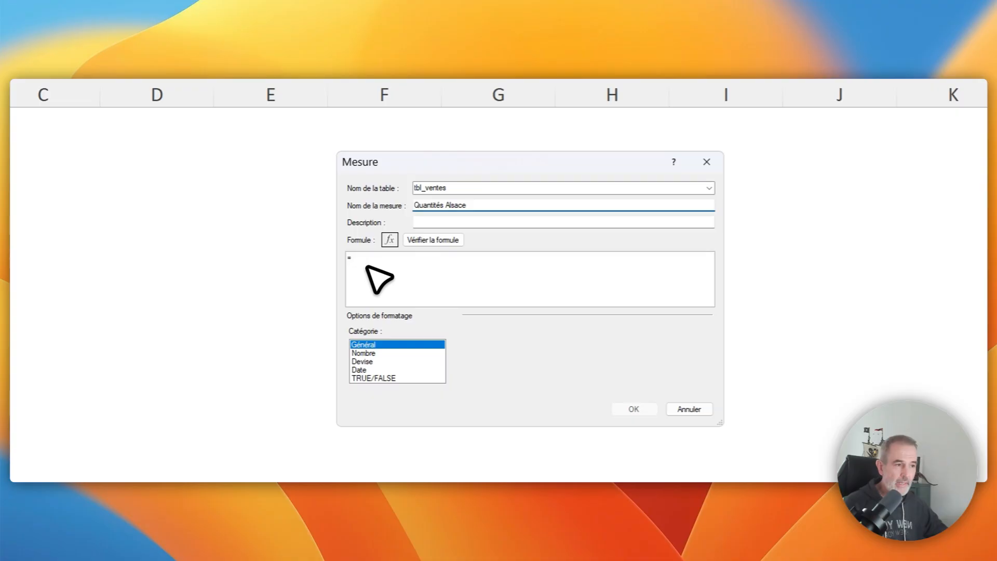
# Enlarge the formula text and begin the measure's formula with =CALCULATE(SUM([Quantité])
pyautogui.scroll(3, 376, 267)
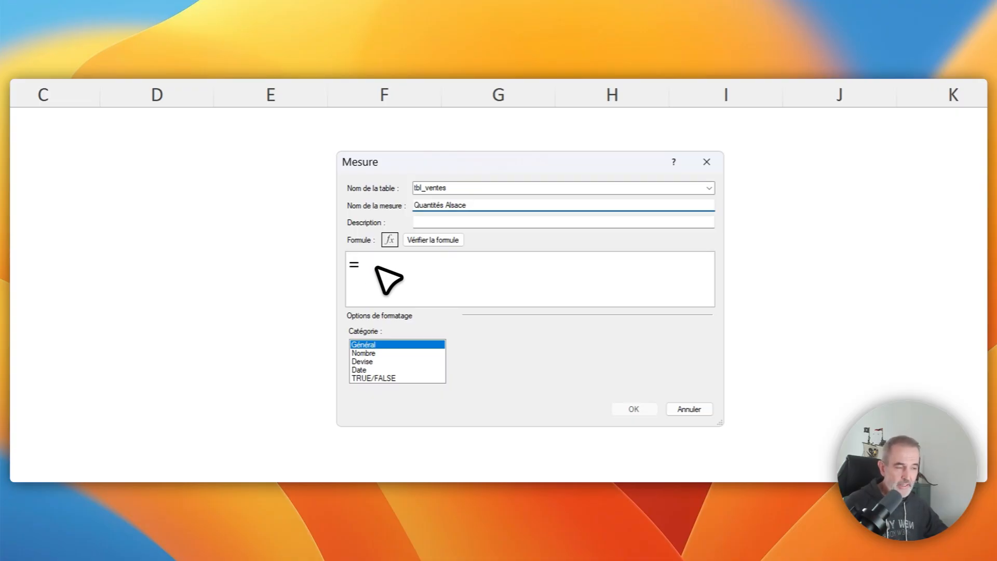
pyautogui.click(377, 267)
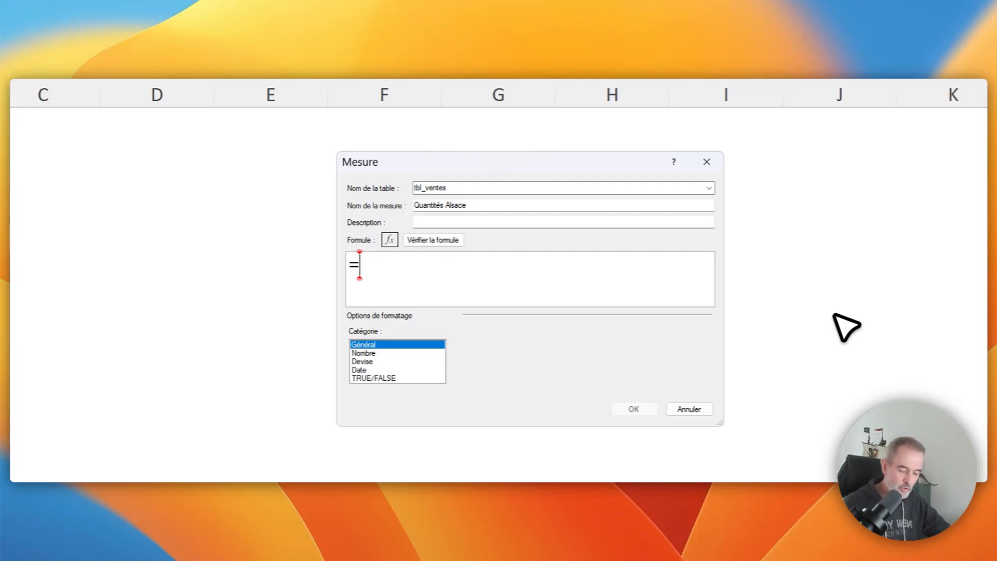
pyautogui.write('CALC')
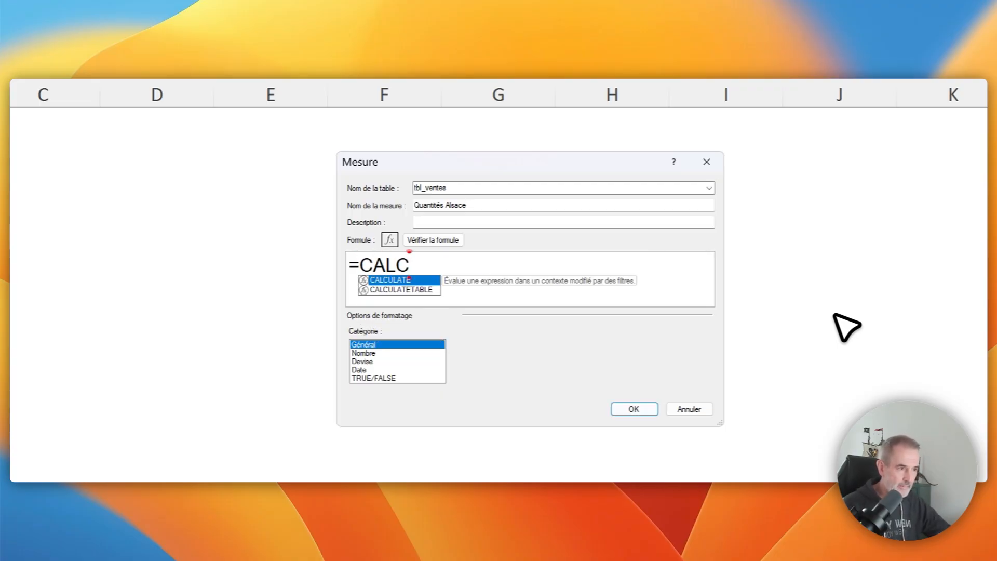
pyautogui.press('Tab')
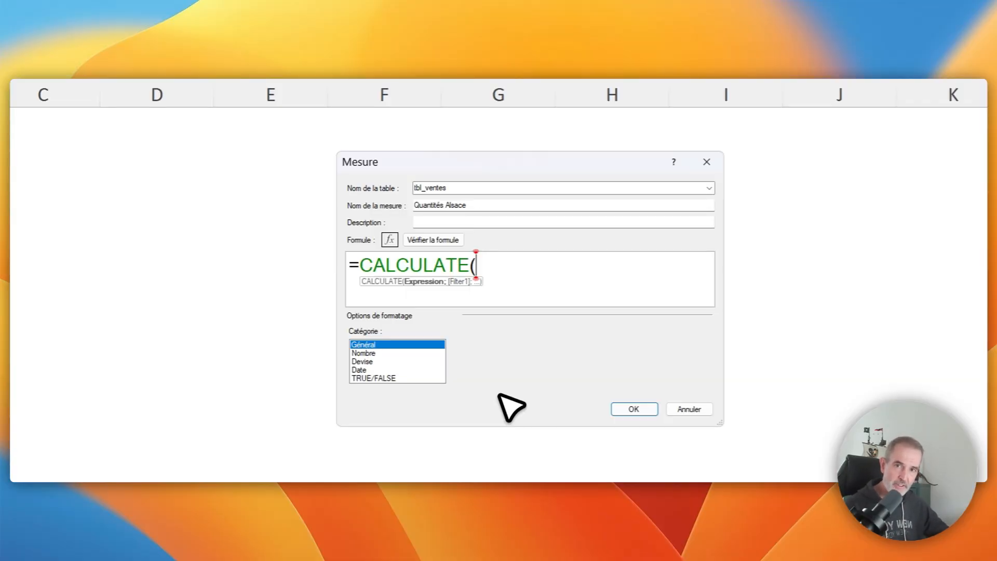
pyautogui.write('sum')
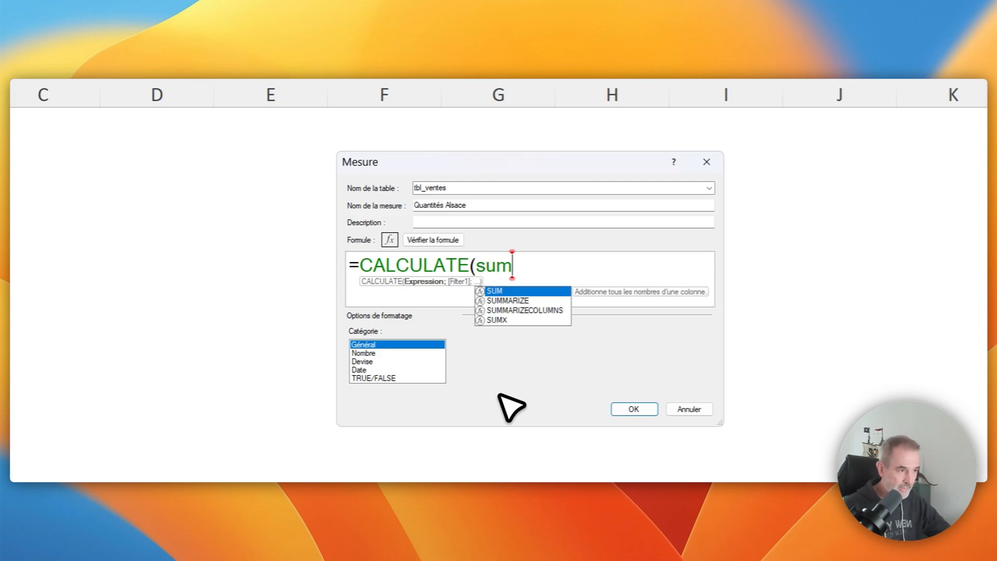
pyautogui.press('Tab')
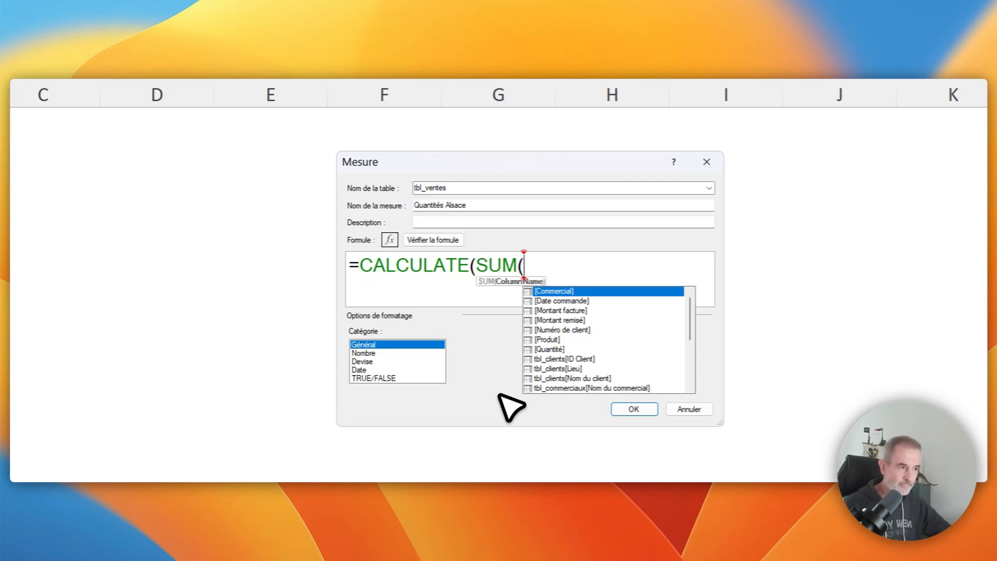
pyautogui.write('qua')
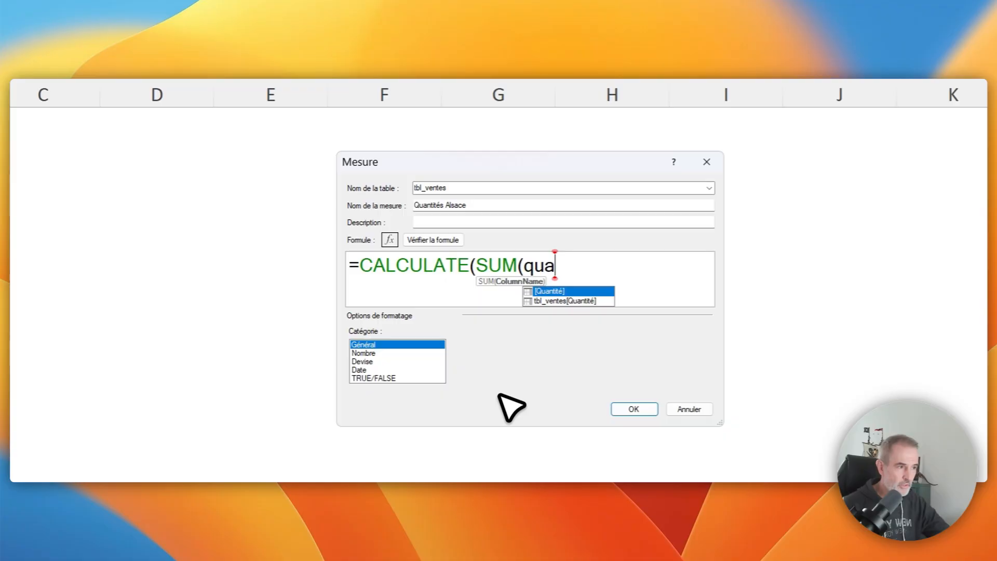
pyautogui.press('Tab')
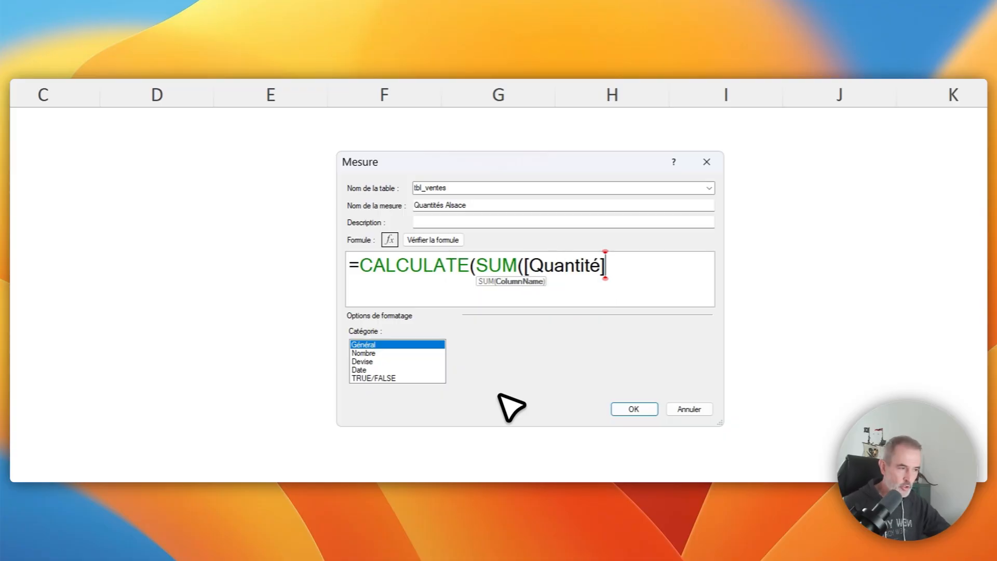
pyautogui.write(')')
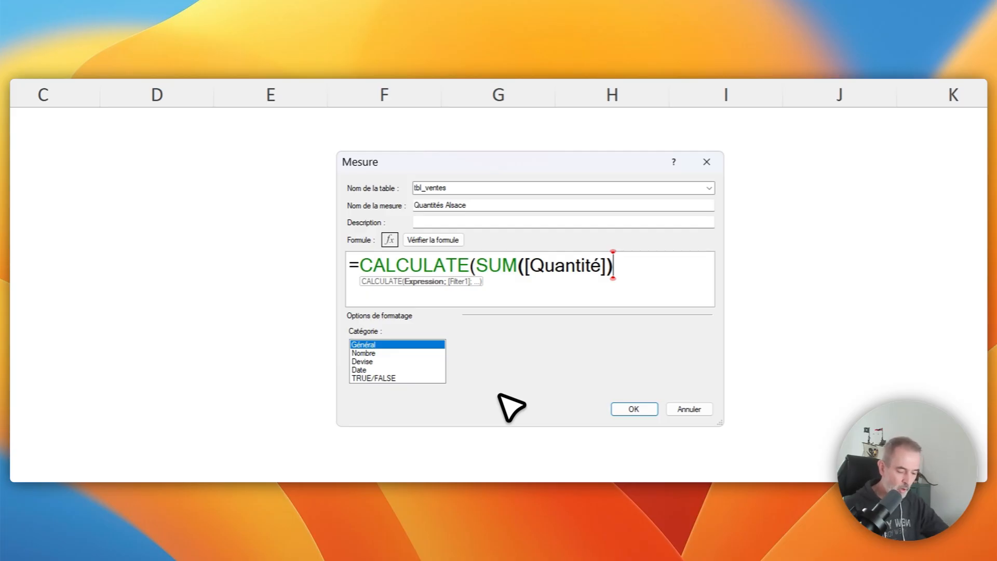
# Add the filter argument ;tbl_clients[Lieu]="Alsace" to the CALCULATE formula and widen the measure dialog so it fits on one line
pyautogui.write(';')
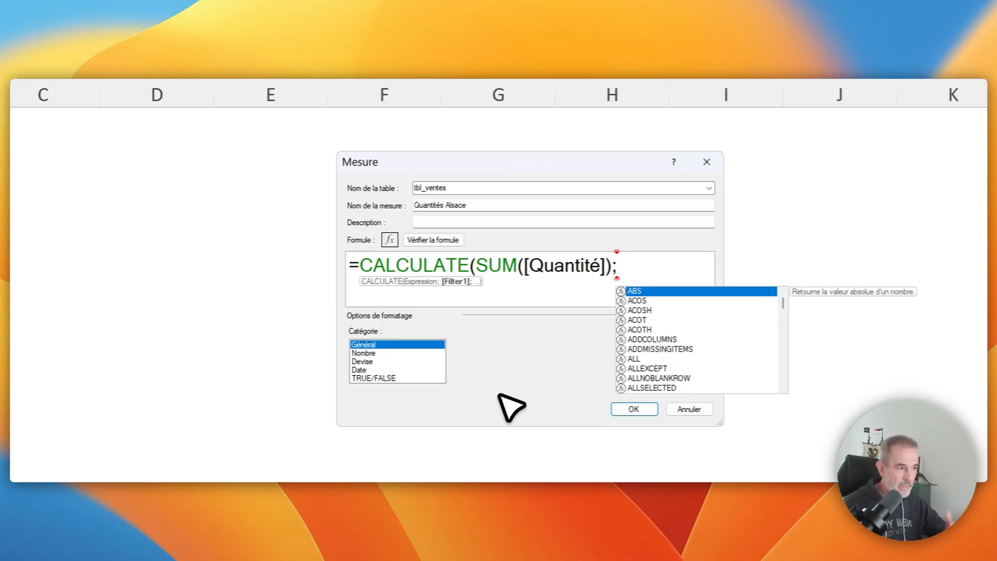
pyautogui.write('lieu')
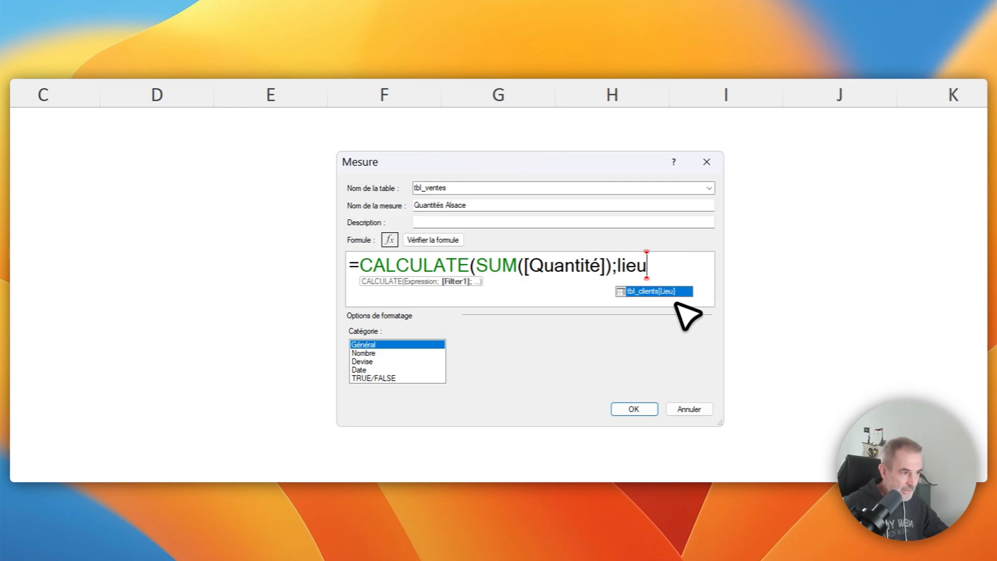
pyautogui.press('Tab')
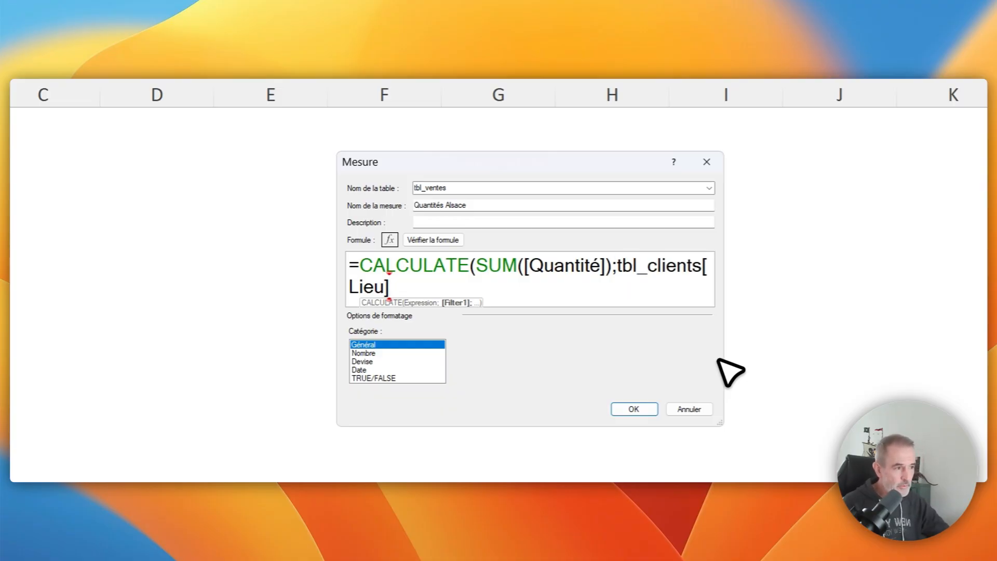
pyautogui.write('=')
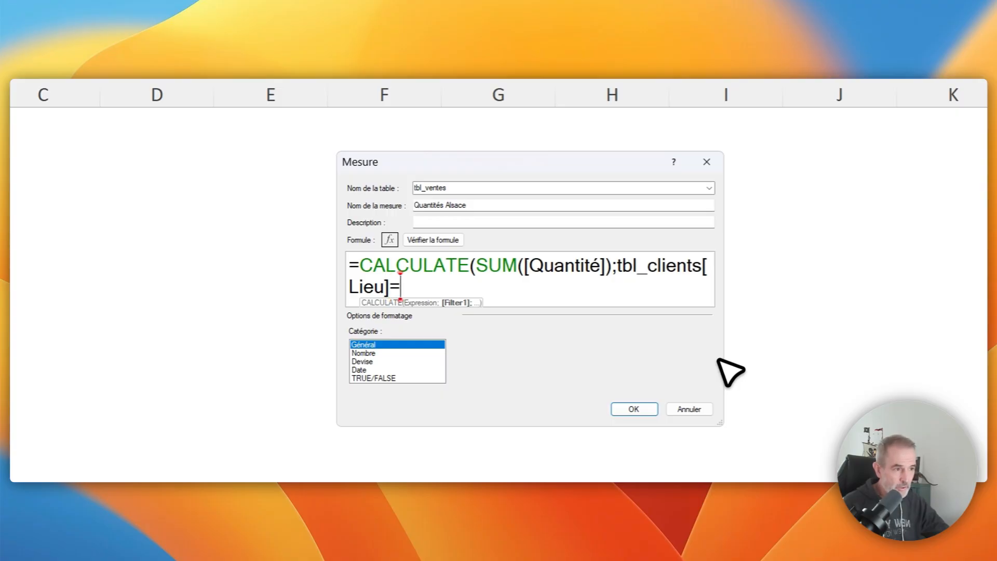
pyautogui.write('"')
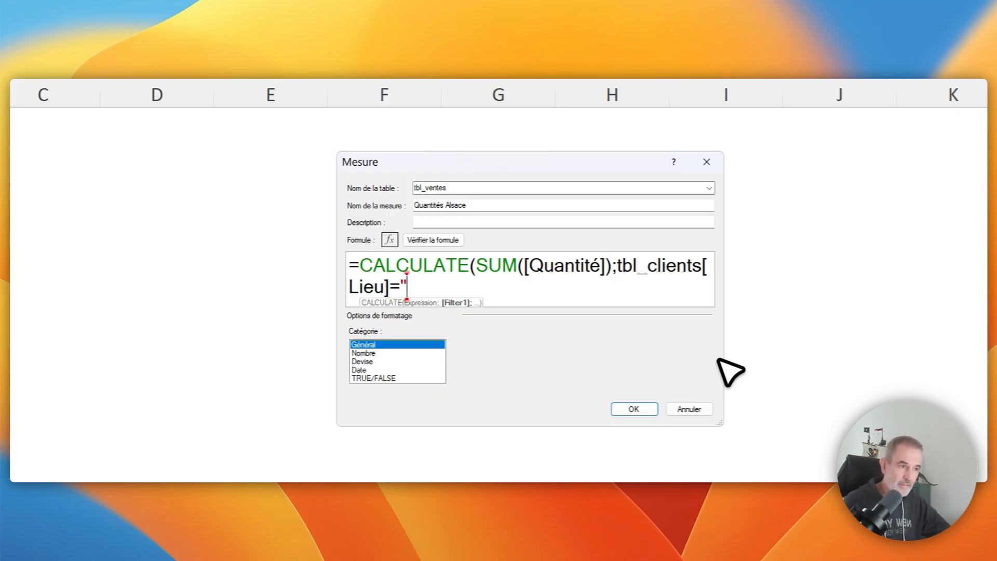
pyautogui.write('Alsac')
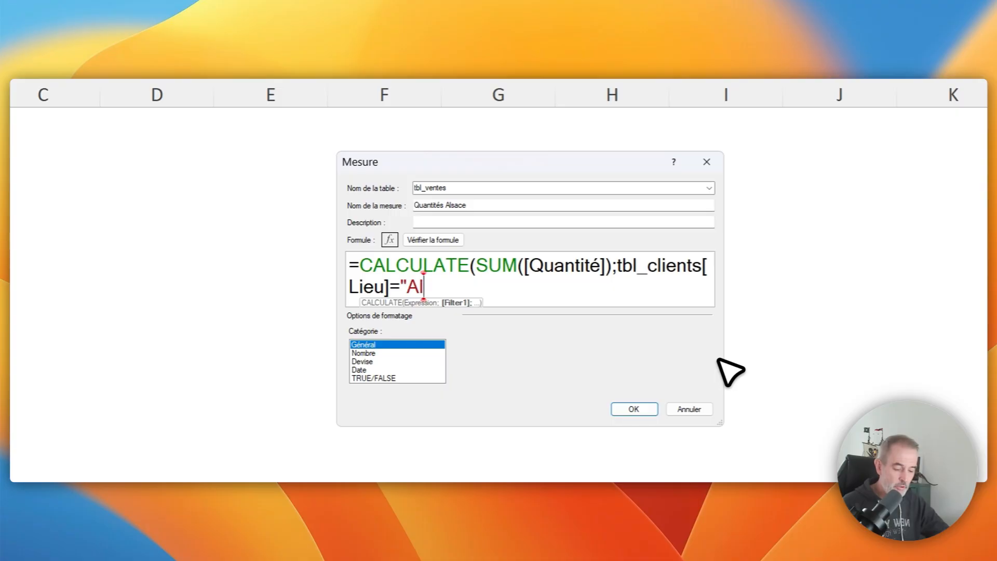
pyautogui.write('eé')
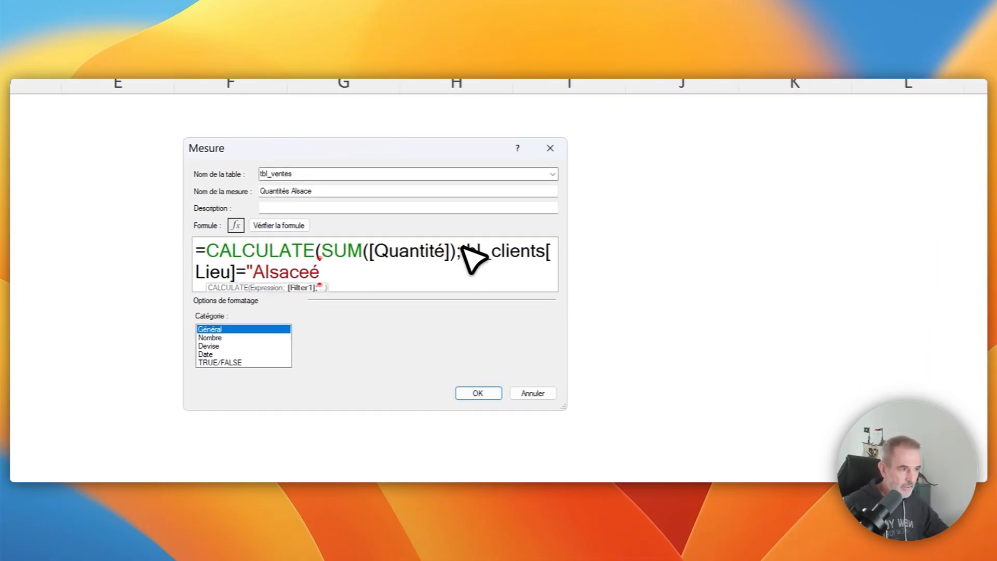
pyautogui.moveTo(559, 335); pyautogui.dragTo(860, 370)
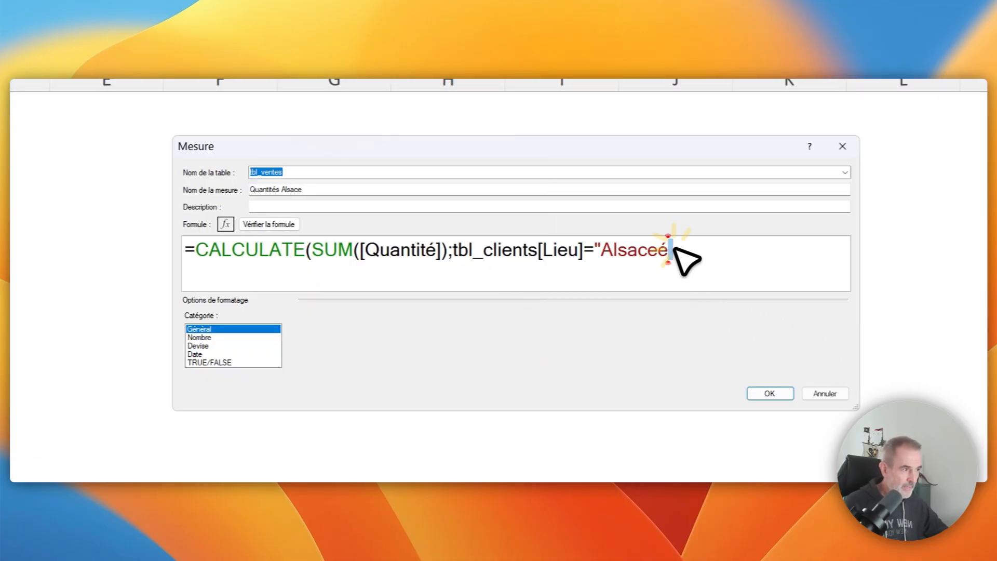
pyautogui.moveTo(671, 249); pyautogui.dragTo(657, 249)
pyautogui.write('"')
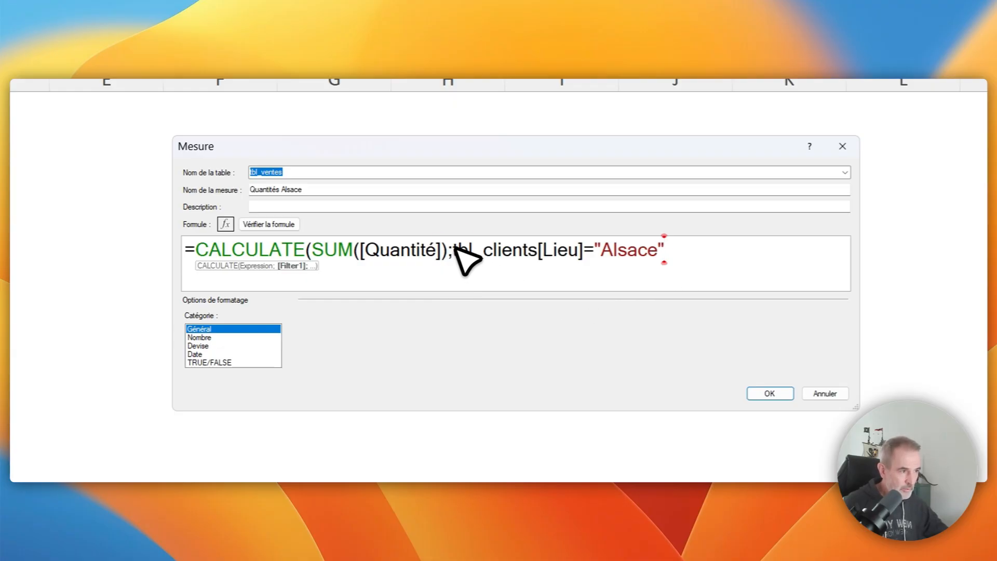
pyautogui.moveTo(454, 250); pyautogui.dragTo(673, 253)
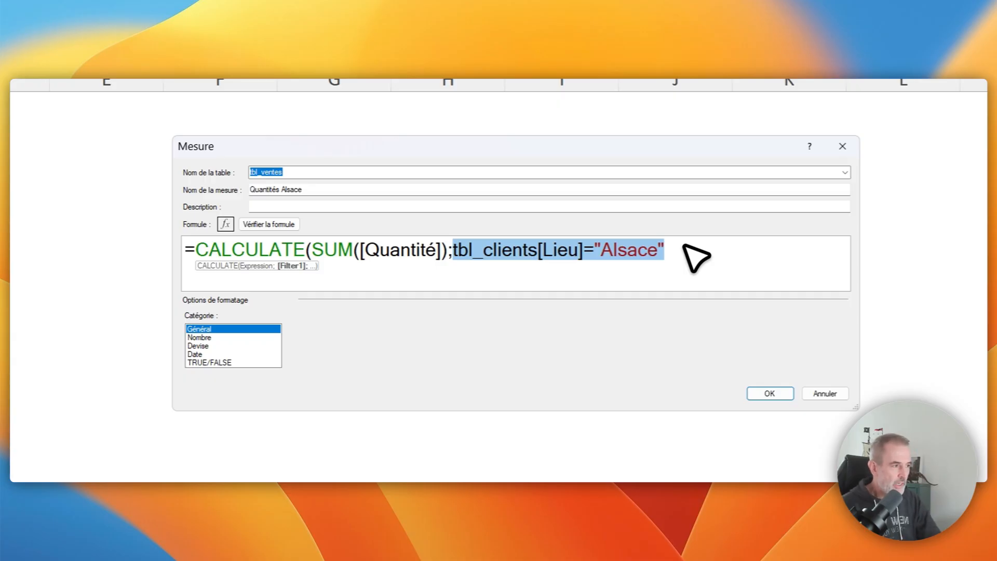
# Close the CALCULATE formula with its final parenthesis and validate the Quantités Alsace measure
pyautogui.click(684, 246)
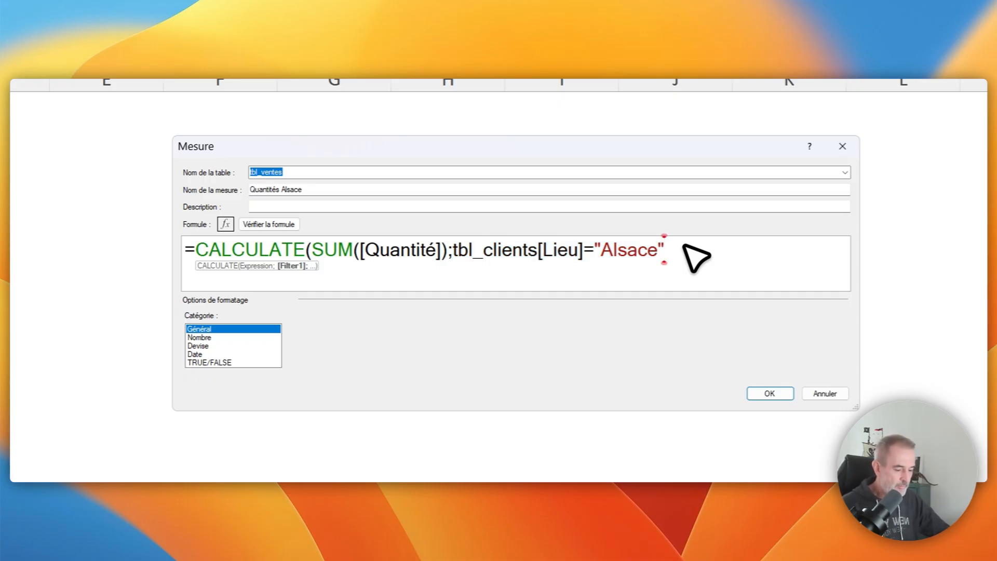
pyautogui.write(')')
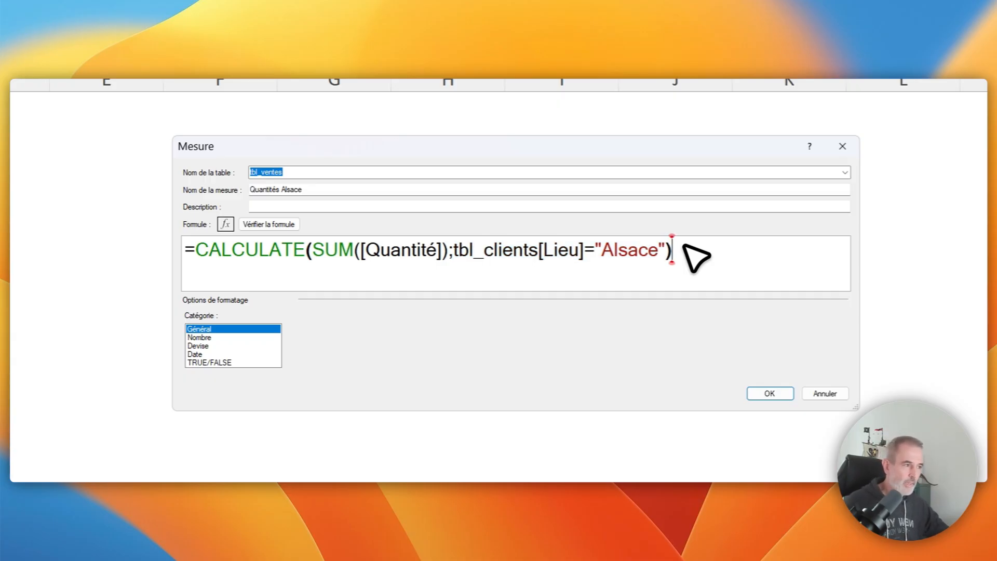
pyautogui.click(779, 393)
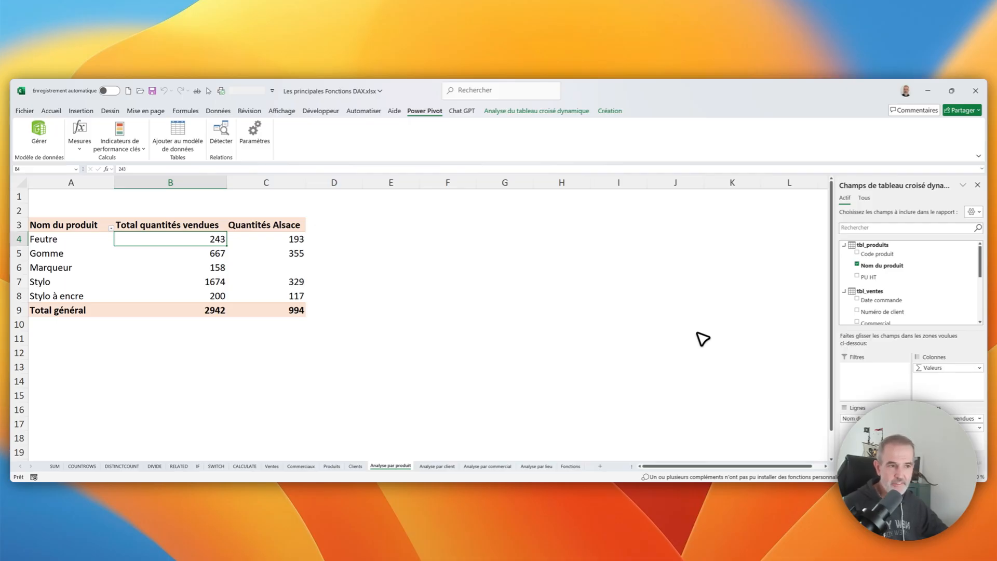
# Examine the Quantités Alsace column of the pivot table, comparing the grand total with the Marqueur, Gomme and Stylo à encre rows
pyautogui.click(295, 310)
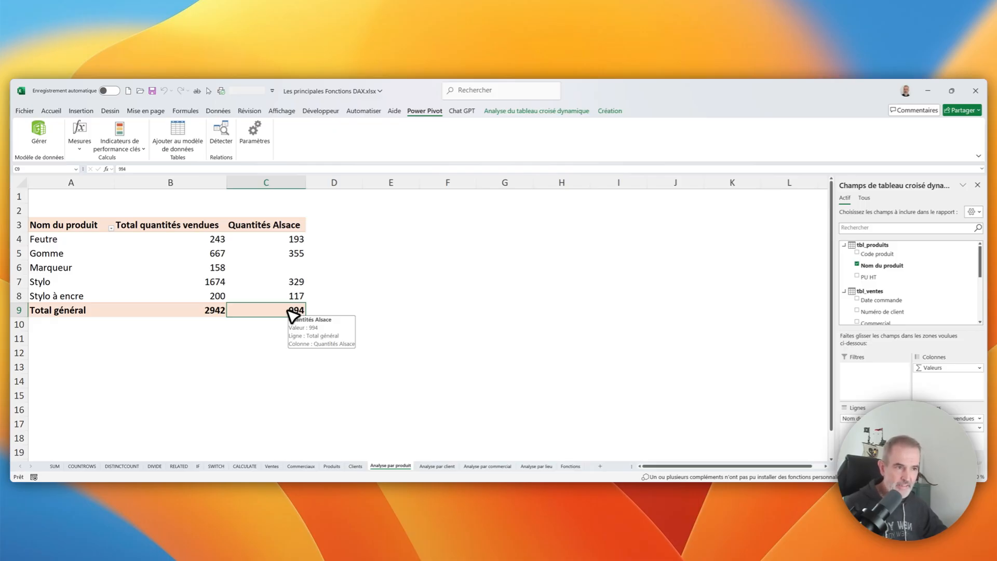
pyautogui.click(276, 267)
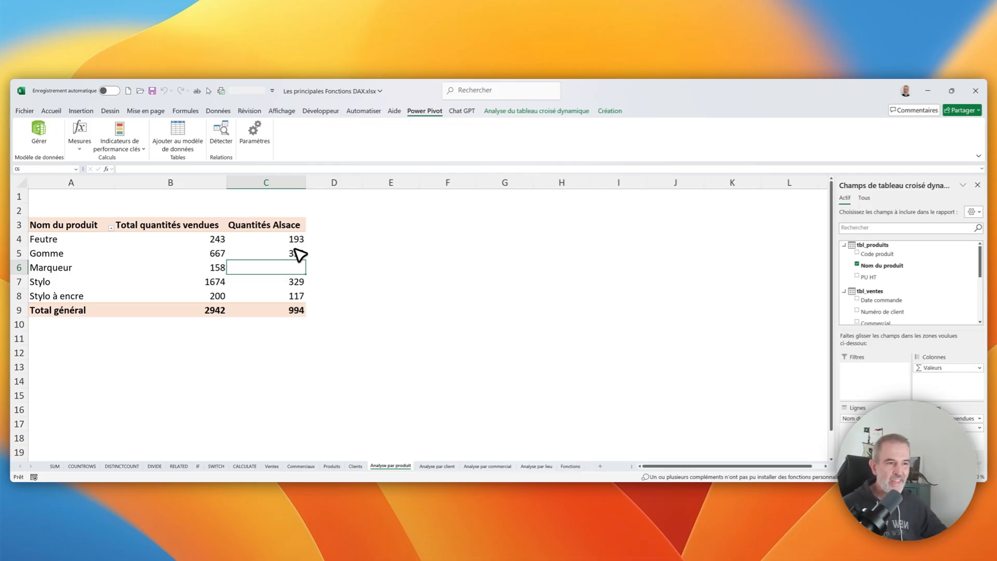
pyautogui.click(263, 253)
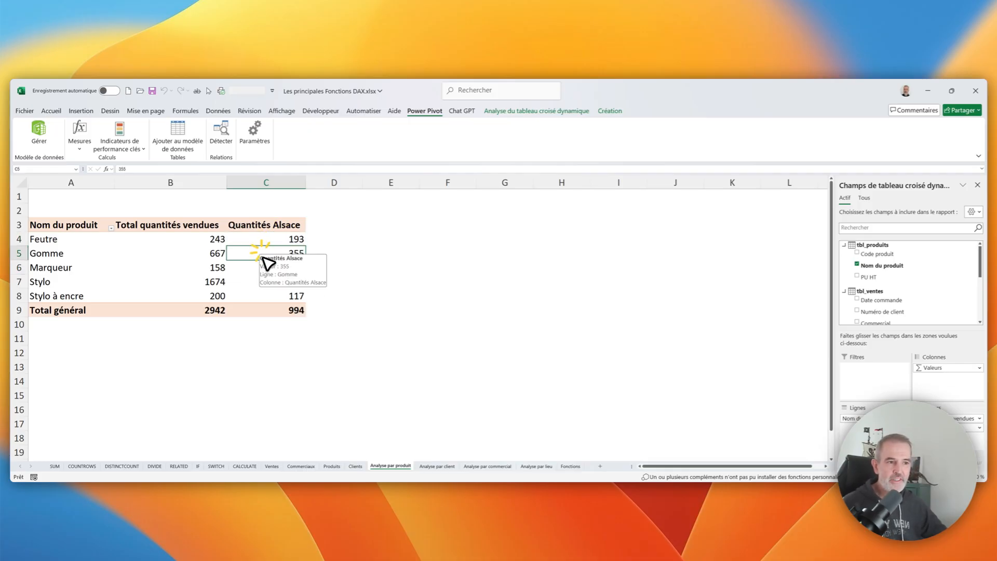
pyautogui.click(243, 296)
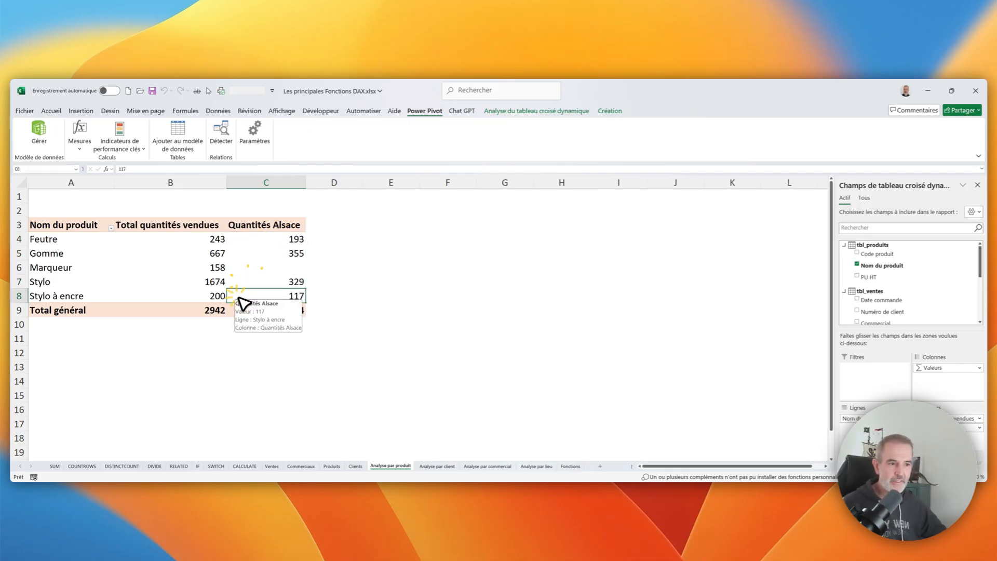
pyautogui.click(318, 341)
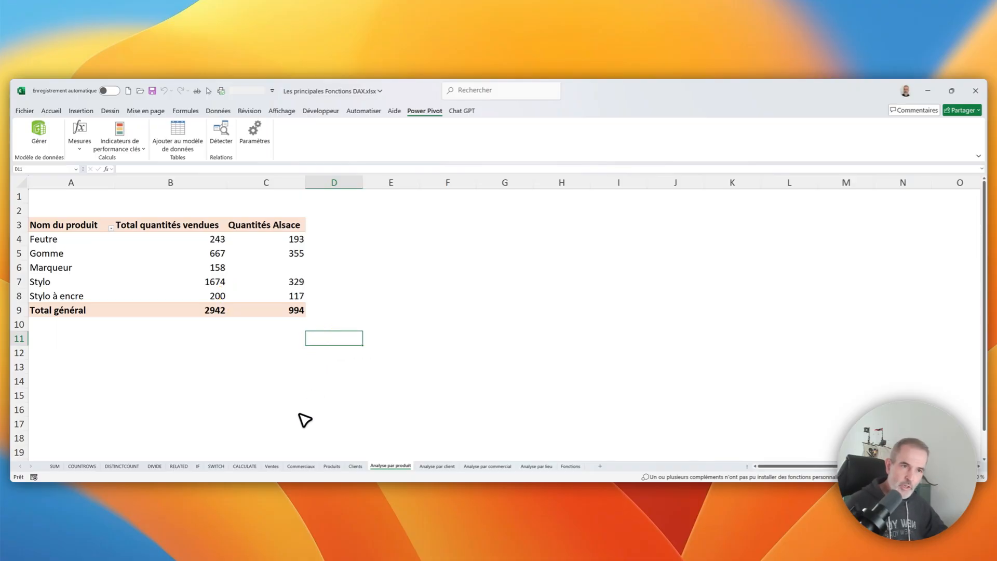
# Reopen the existing Quantités Alsace measure for editing, widen its dialog and enlarge the formula text
pyautogui.click(79, 150)
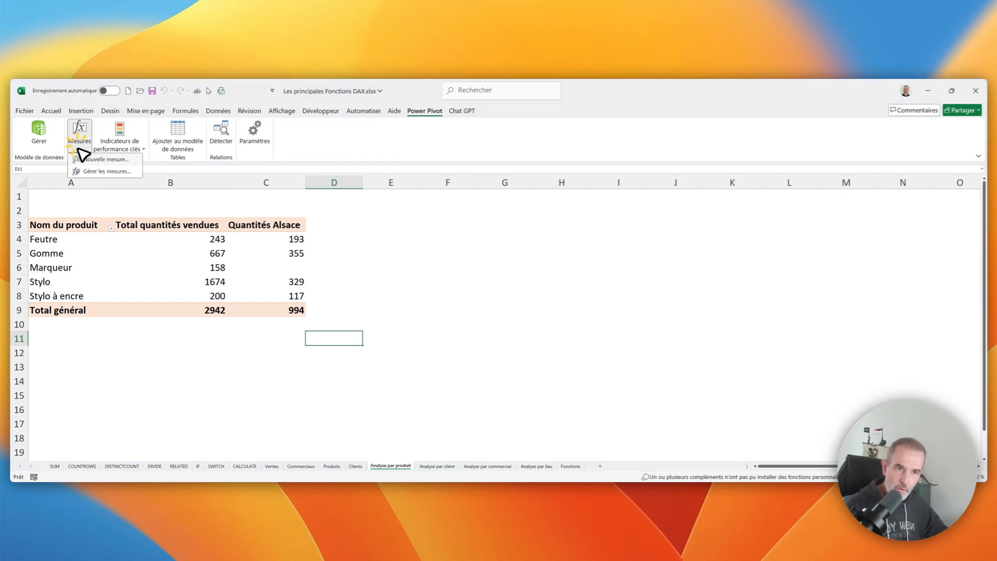
pyautogui.click(94, 173)
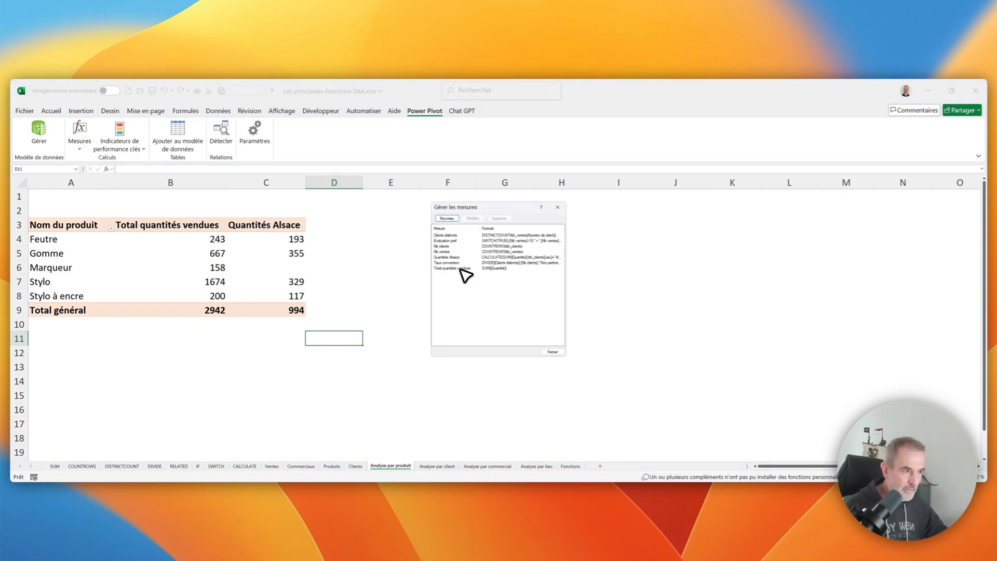
pyautogui.click(493, 257)
pyautogui.click(472, 218)
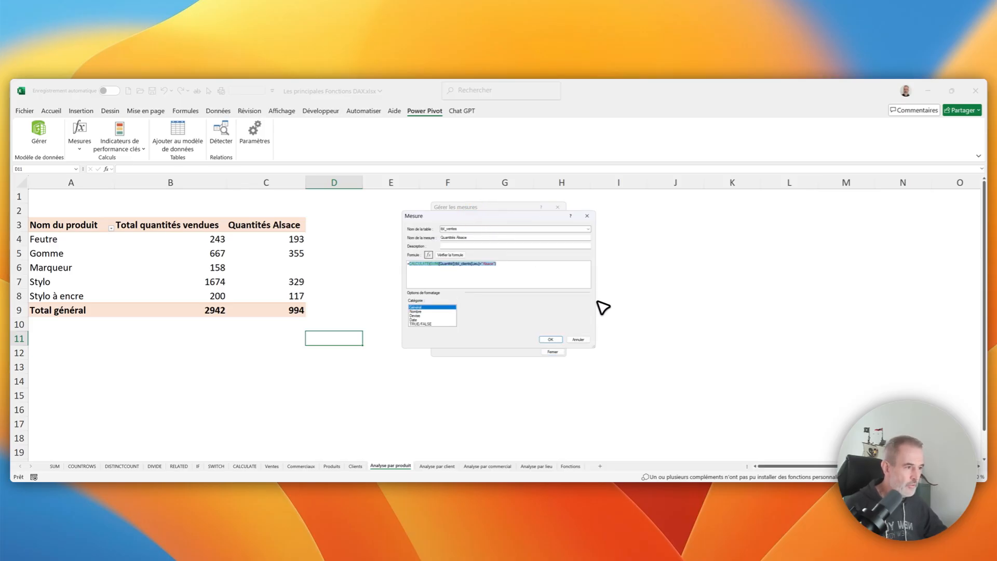
pyautogui.moveTo(596, 310); pyautogui.dragTo(778, 309)
pyautogui.scroll(5, 655, 279)
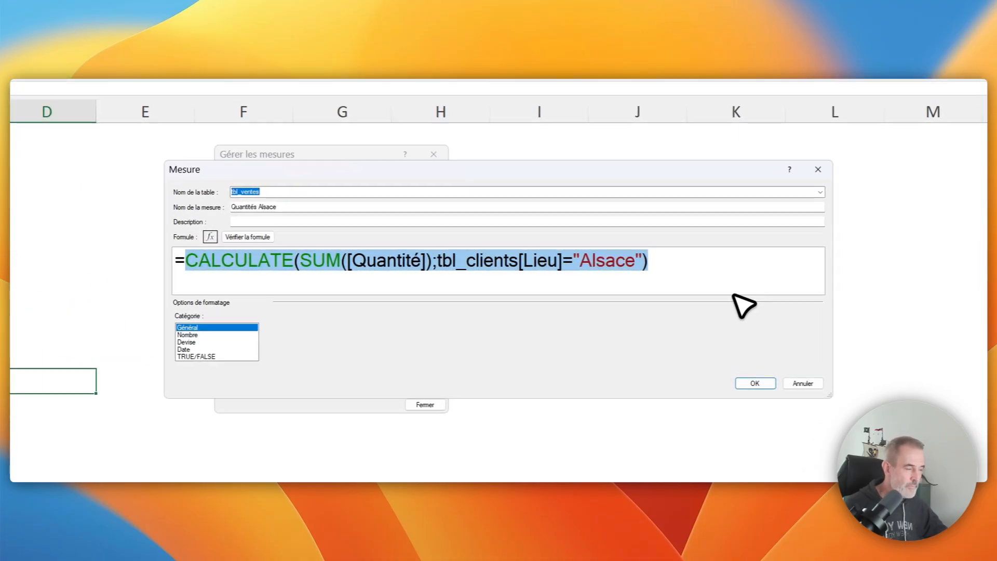
# Examine the CALCULATE formula's two arguments, the expression SUM([Quantité]) and the filter tbl_clients[Lieu]="Alsace"
pyautogui.click(698, 276)
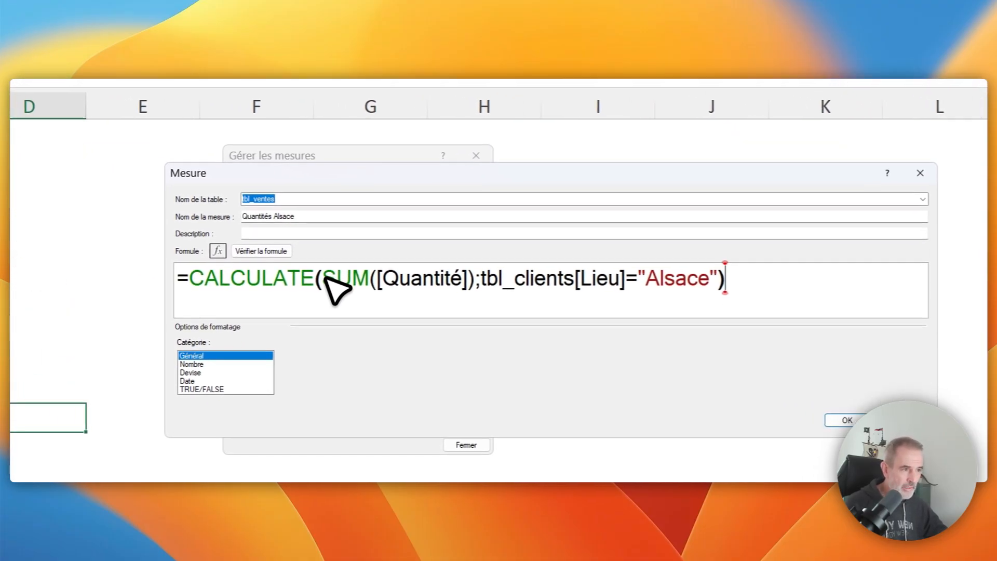
pyautogui.moveTo(251, 261); pyautogui.dragTo(397, 268)
pyautogui.moveTo(480, 286); pyautogui.dragTo(487, 285)
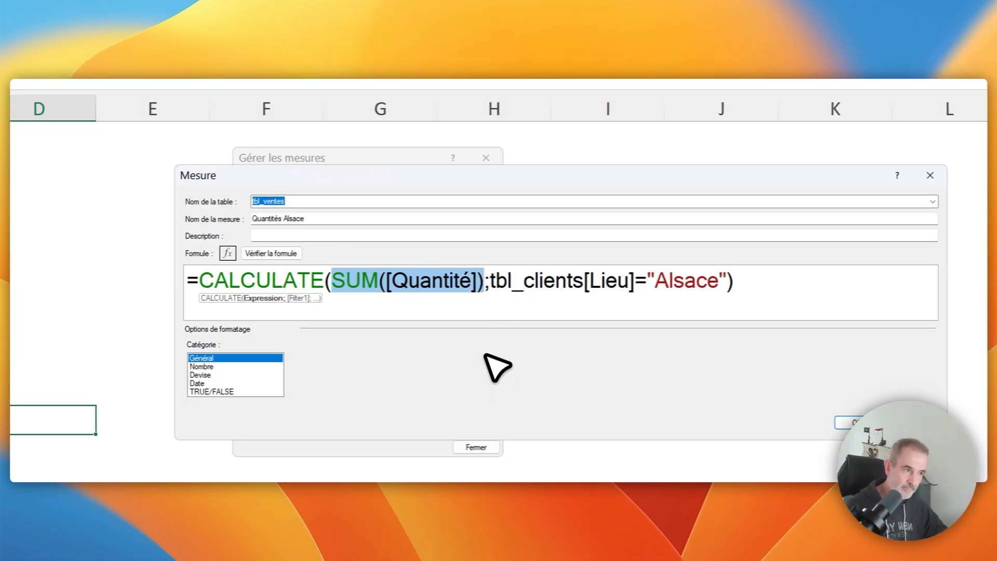
pyautogui.click(489, 280)
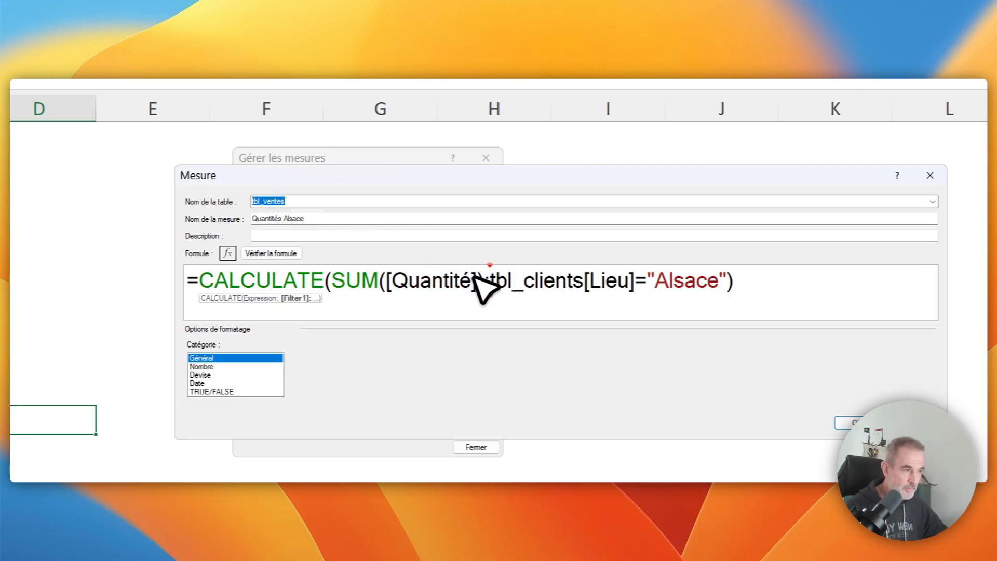
pyautogui.moveTo(488, 278); pyautogui.dragTo(725, 285)
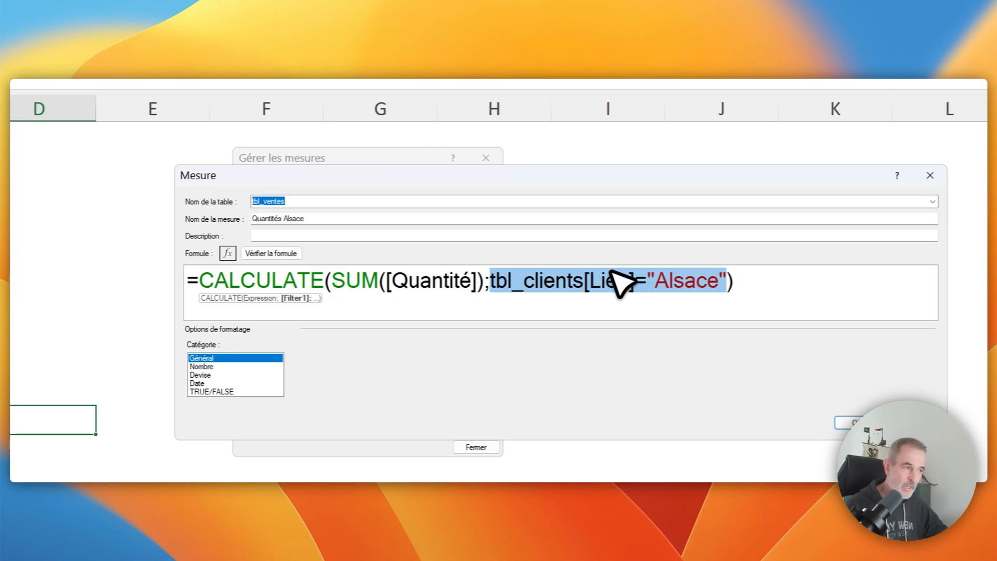
pyautogui.click(491, 281)
pyautogui.moveTo(492, 281); pyautogui.dragTo(714, 290)
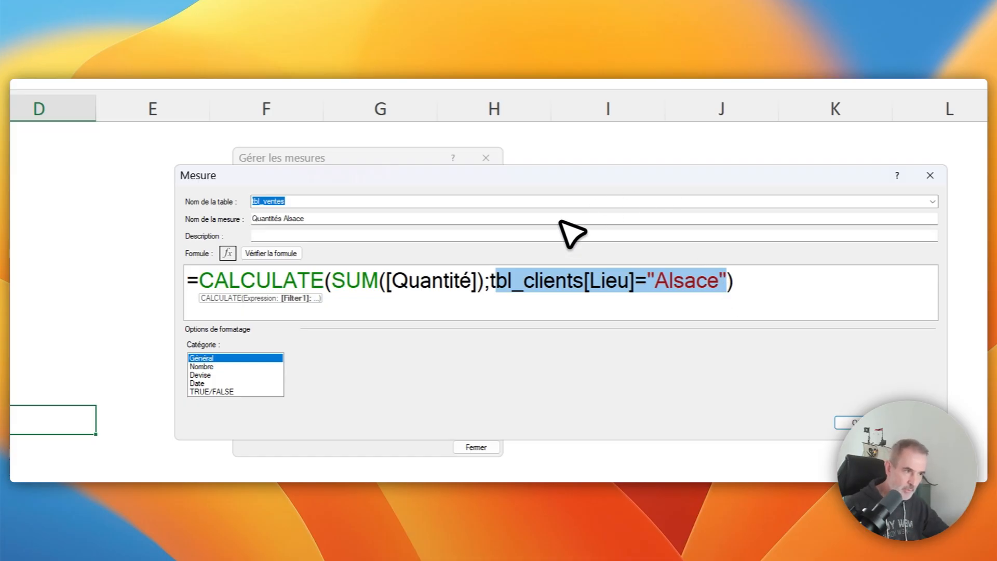
pyautogui.click(341, 280)
pyautogui.moveTo(343, 280); pyautogui.dragTo(488, 284)
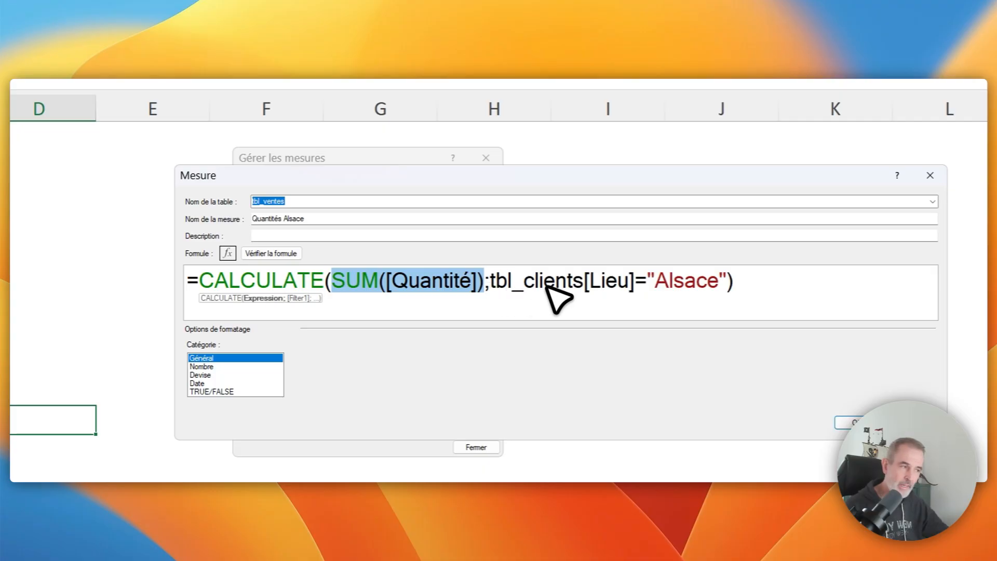
pyautogui.click(758, 284)
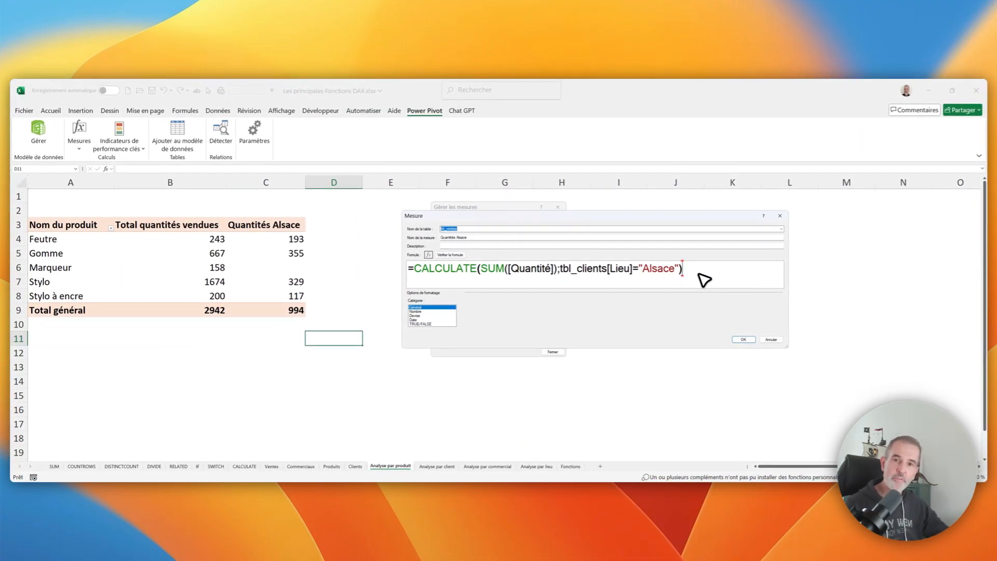